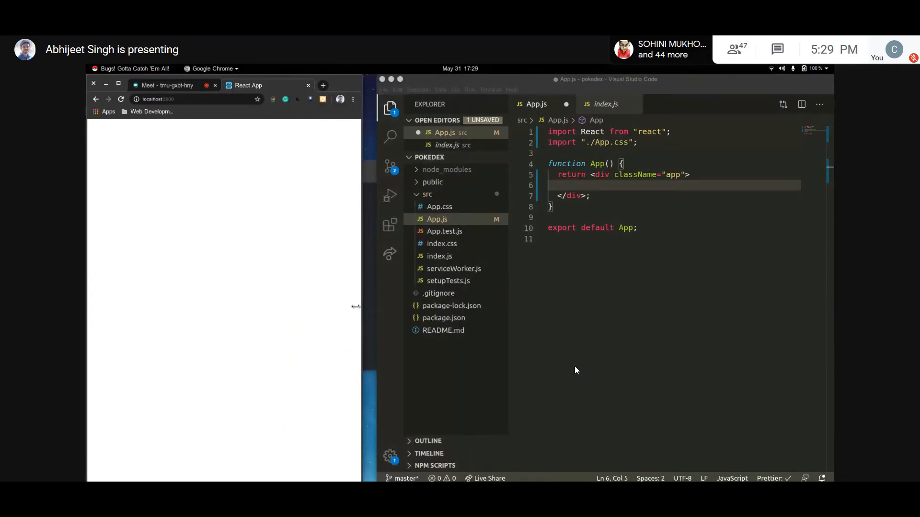
Step: Hide the file explorer sidebar to widen the App.js editor
key("ctrl+b")
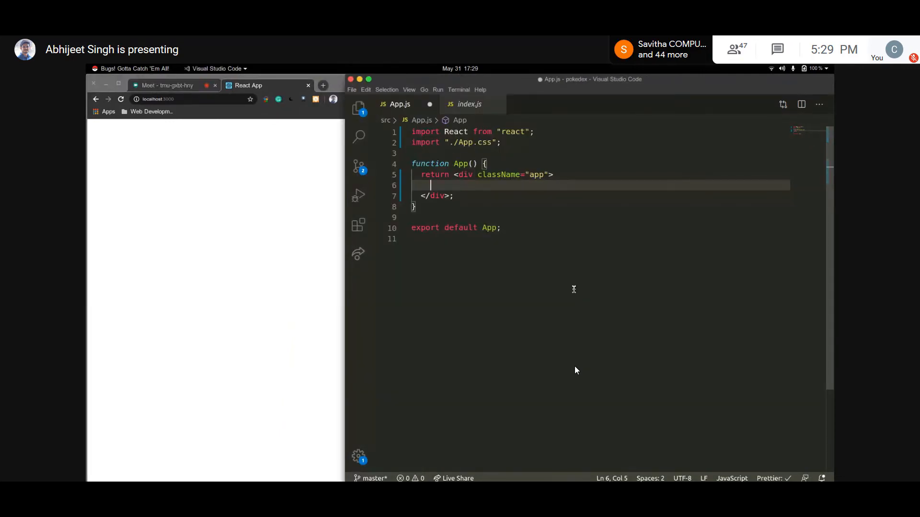
Step: Add a {/* title bar */} JSX comment inside the app div
key("ctrl+slash")
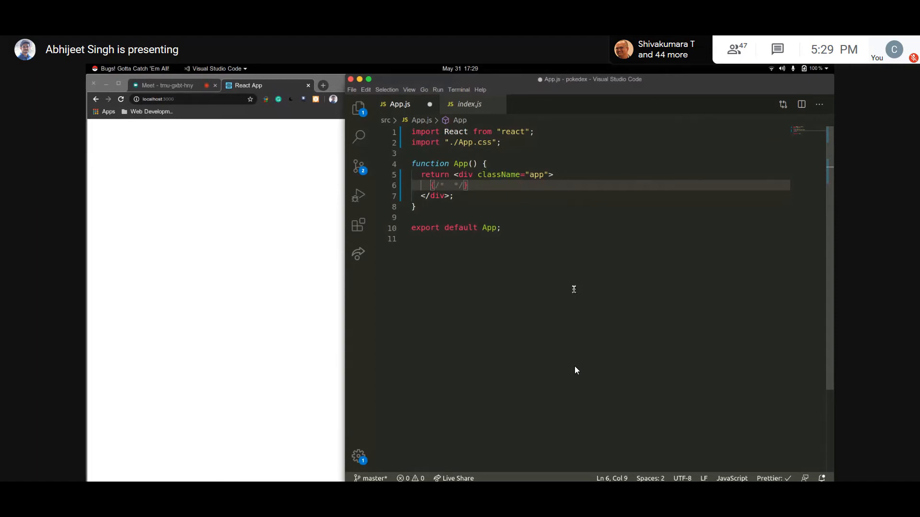
type("title bar")
key("Right")
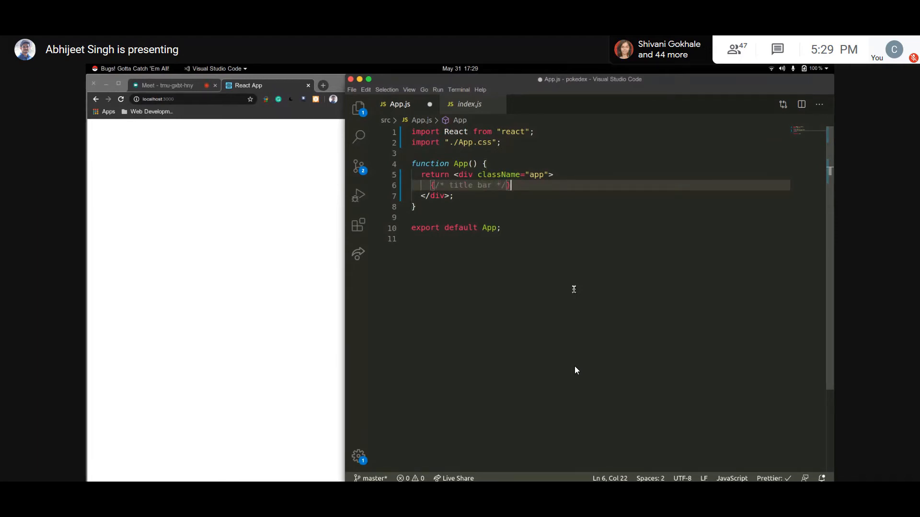
key("Up")
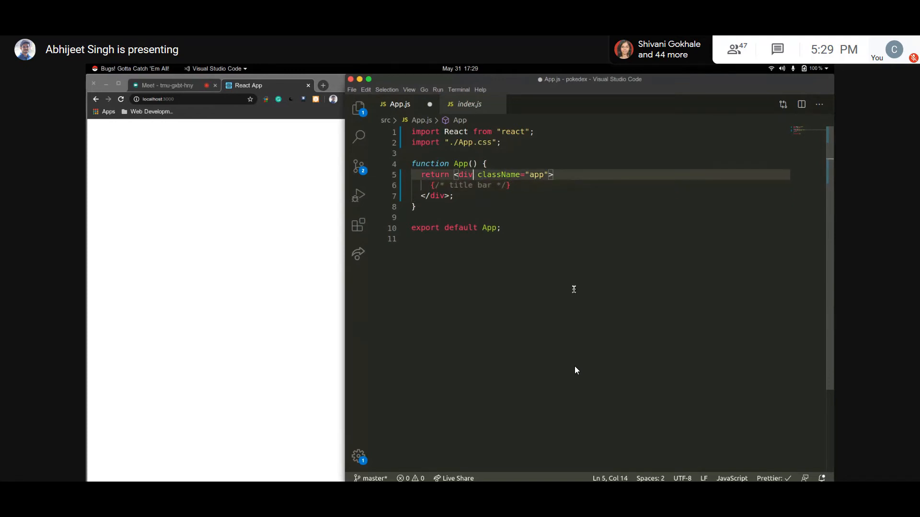
key("shift+Down")
key("shift+Down")
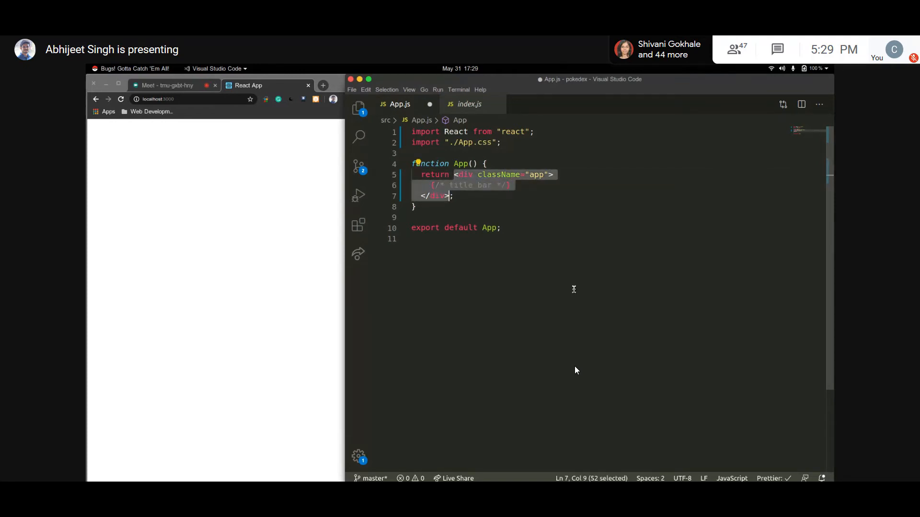
key("Escape")
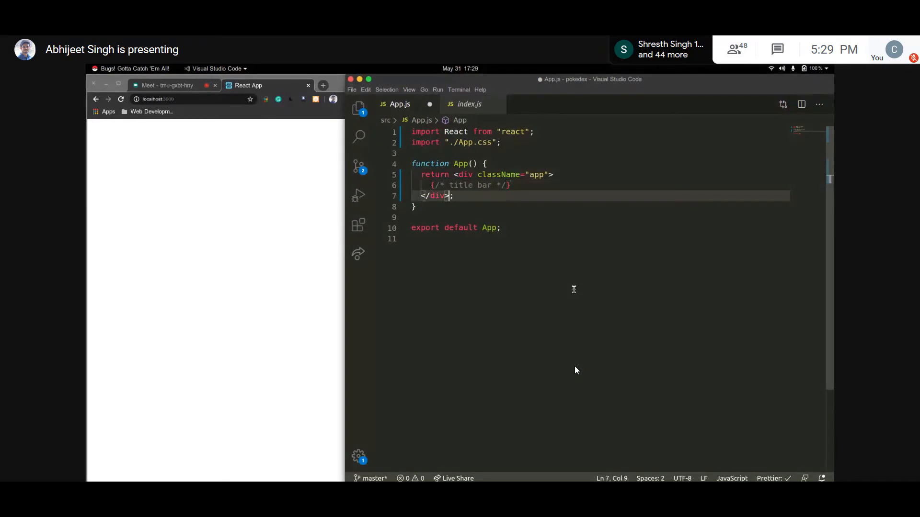
key("Up")
key("Up")
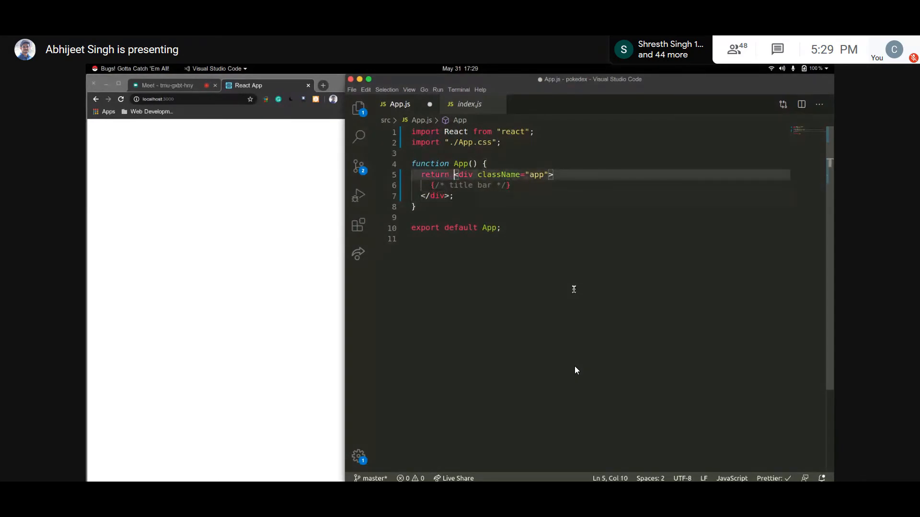
key("Down")
key("Down")
key("Up")
key("Up")
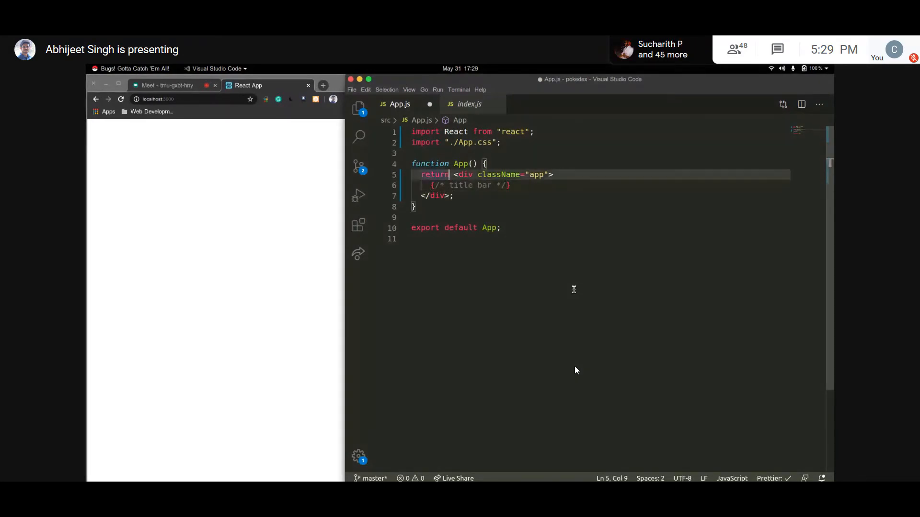
key("Down")
key("Down")
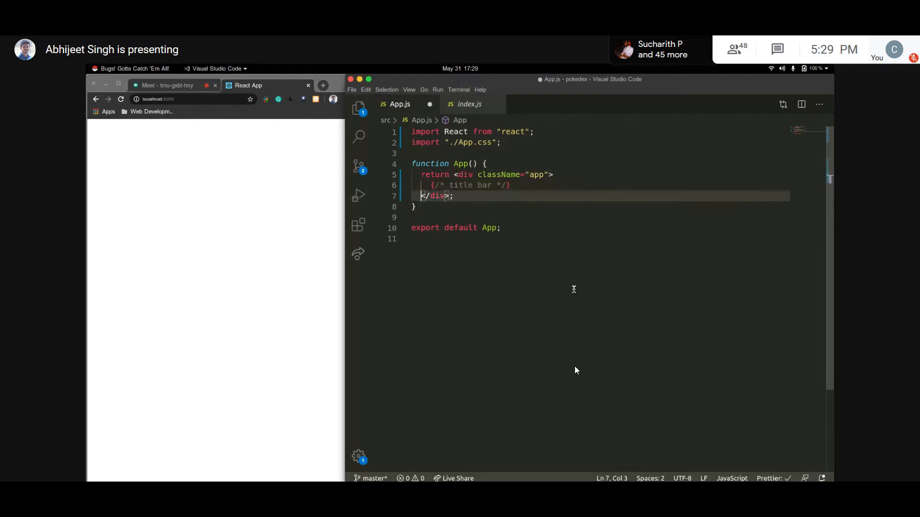
key("Up")
key("End")
key("Right")
key("Right")
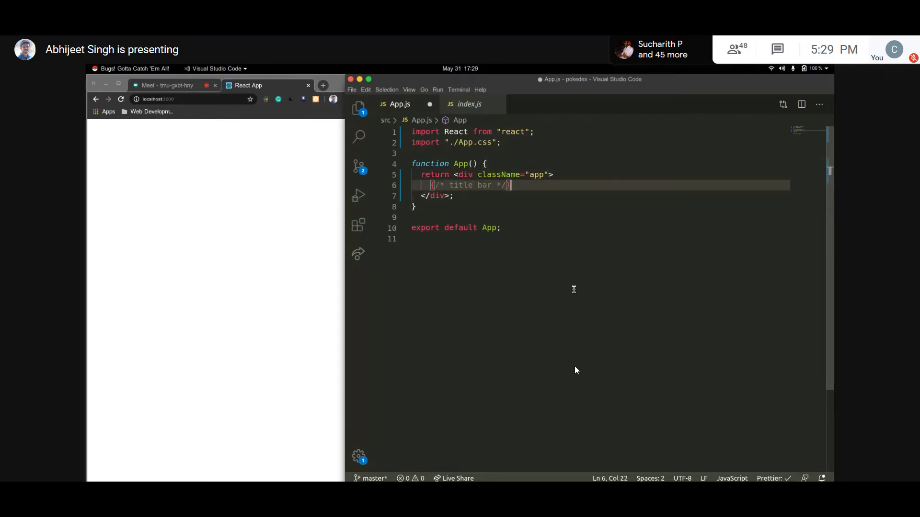
Step: Add a div.title-bar below the comment holding an <h3>PokeDex</h3> heading
key("Return")
type("<div className=\"titl\">")
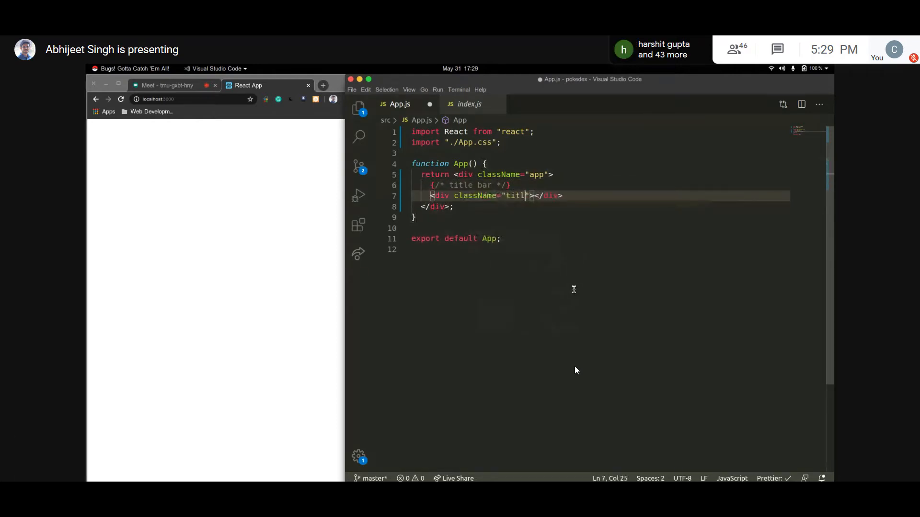
type("e-bar")
key("Right")
key("Right")
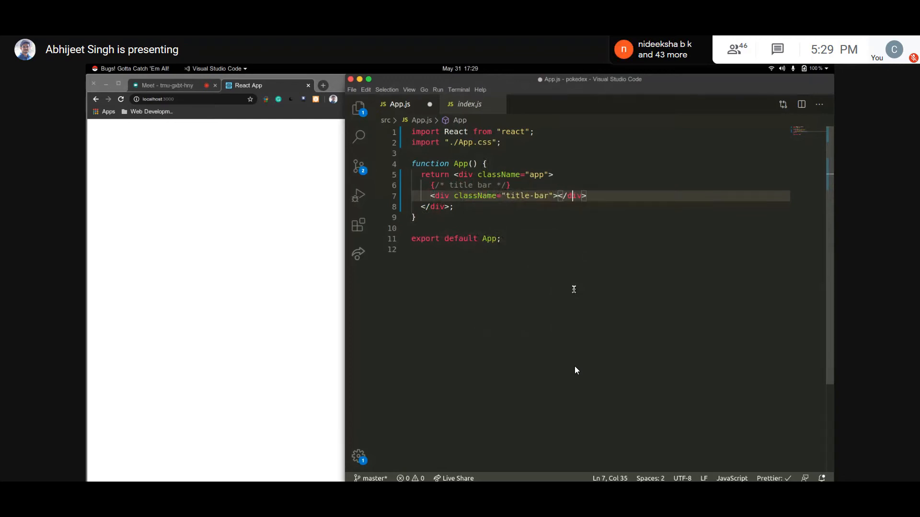
key("Home")
key("End")
key("Home")
key("ctrl+Right")
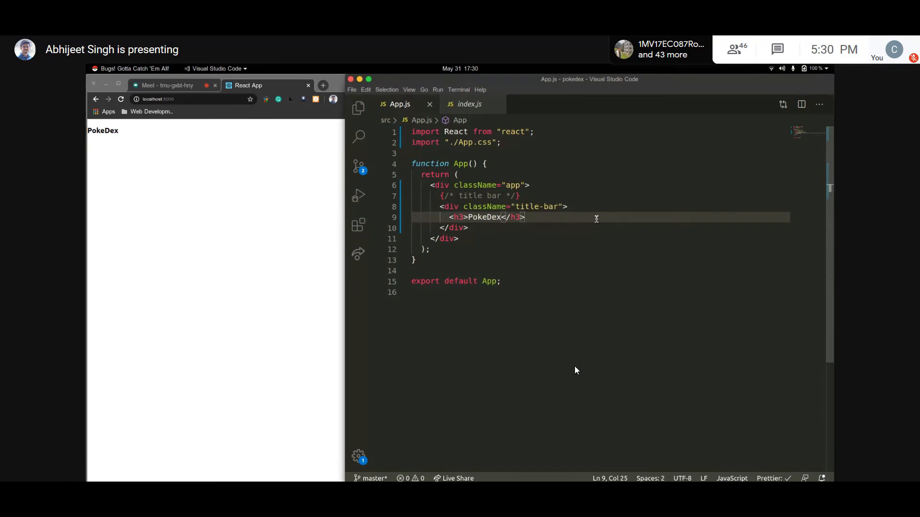
key("Down")
Step: Add a container div below the title bar holding a {/* Card */} comment, and save
key("Return")
key("Return")
key("ctrl+slash")
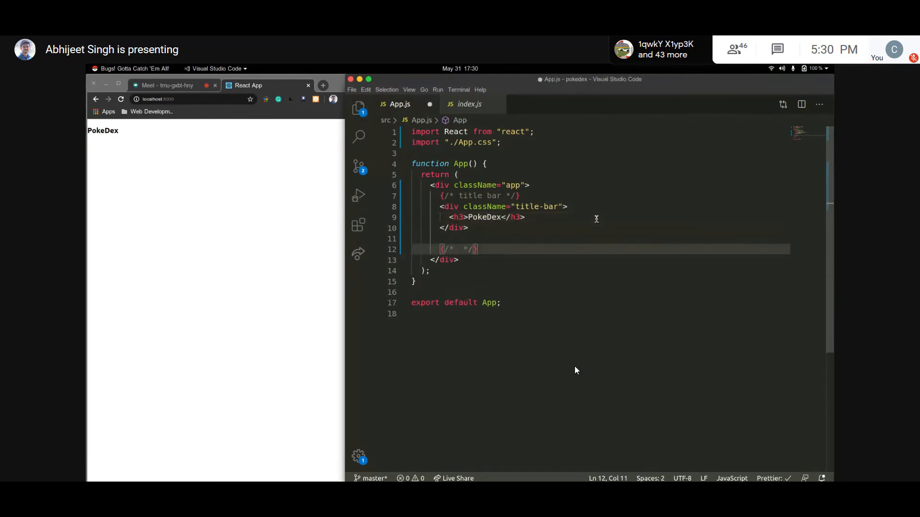
key("ctrl+v")
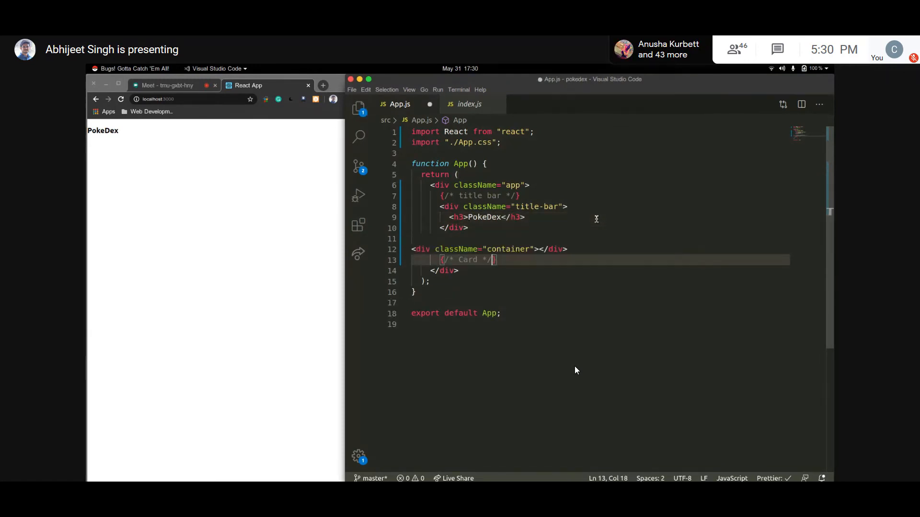
key("ctrl+shift+Left")
key("ctrl+shift+Left")
key("BackSpace")
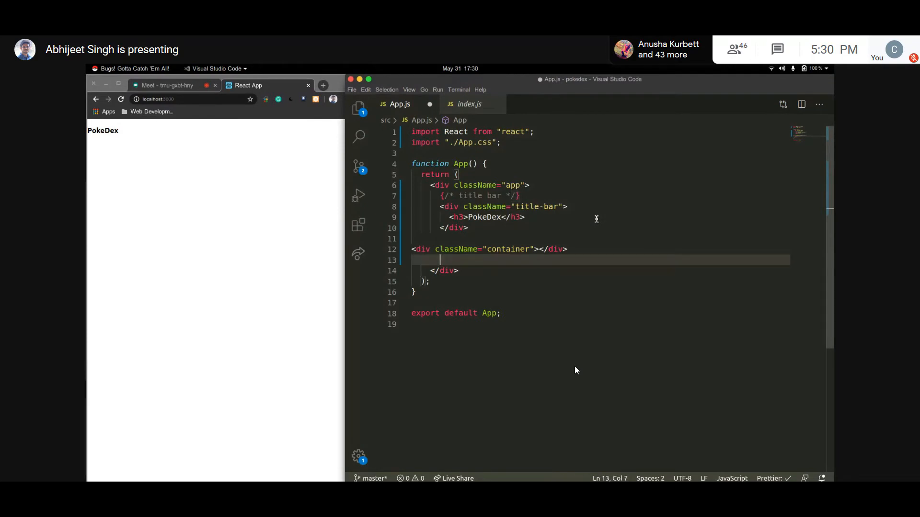
key("ctrl+shift+k")
key("Left")
key("Left")
key("Left")
key("Return")
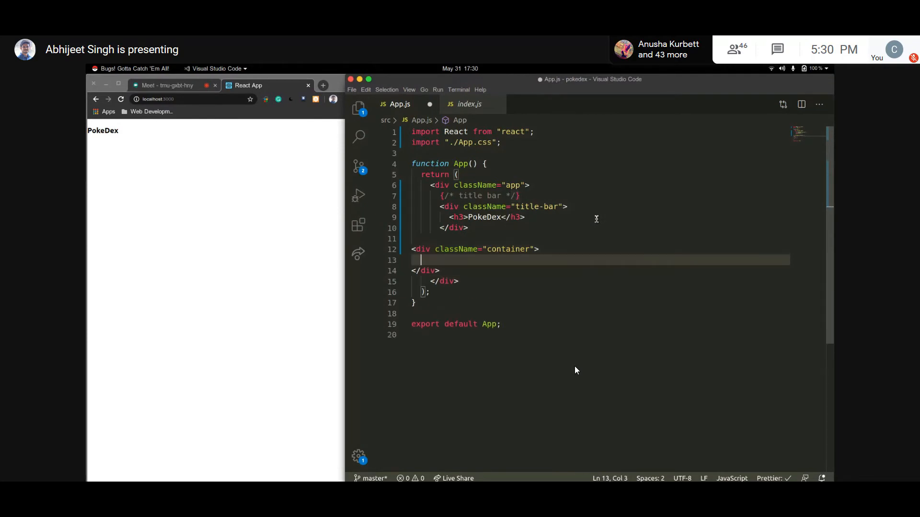
type("{/* Card */}")
key("ctrl+s")
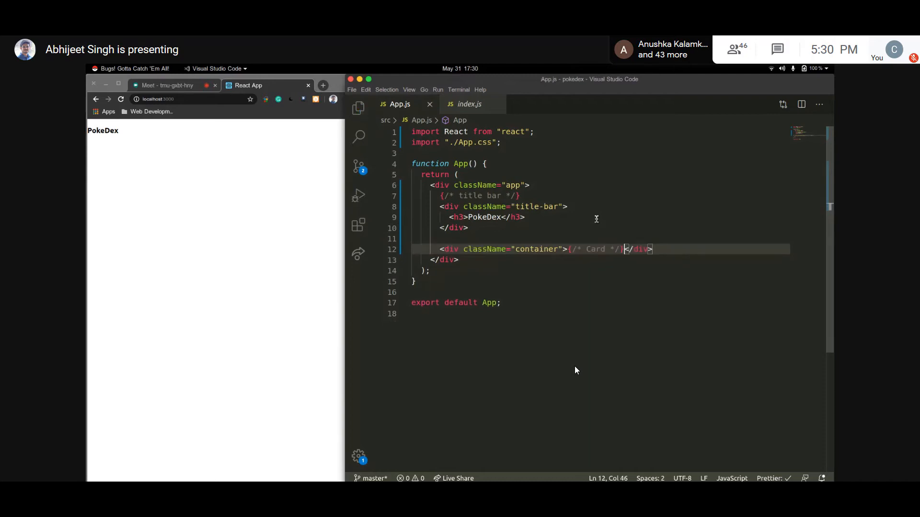
type("div.card>img")
Step: Expand a card div with an img inside the container, then fetch the Bulbasaur image URL from the notes
key("Tab")
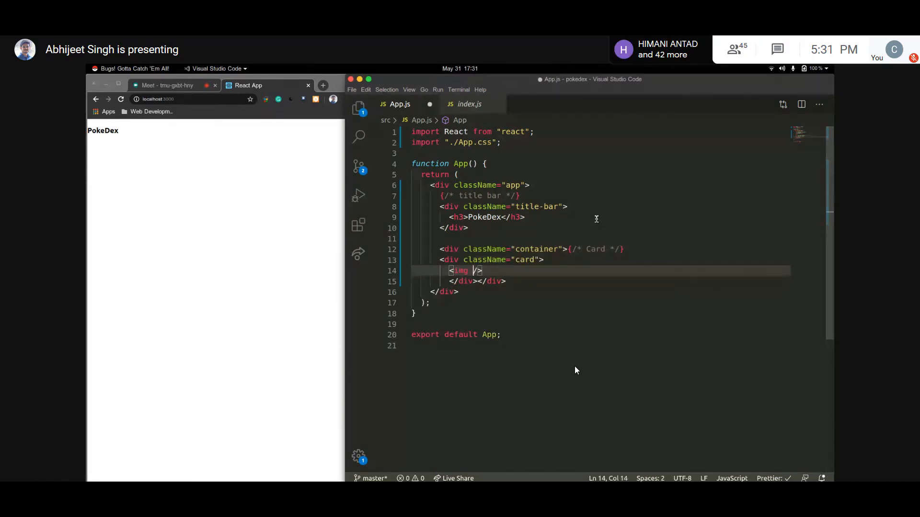
key("alt+Tab")
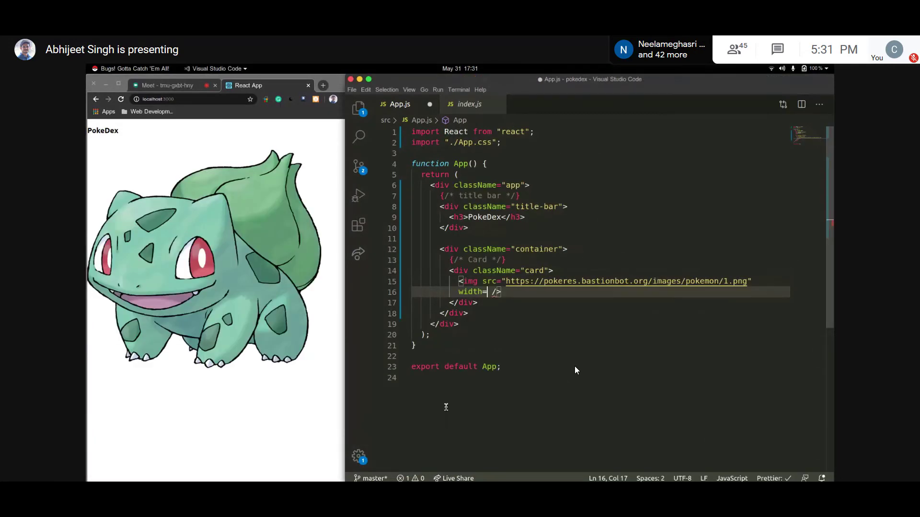
type("{100} />")
Step: Add <h4><b>Bulbasaur</b></h4> and a <p>Id: 1</p> line, duplicated as Types: 1, and save
key("ctrl+s")
key("Return")
type("<h4><b>Bulbasaur</b></h4>")
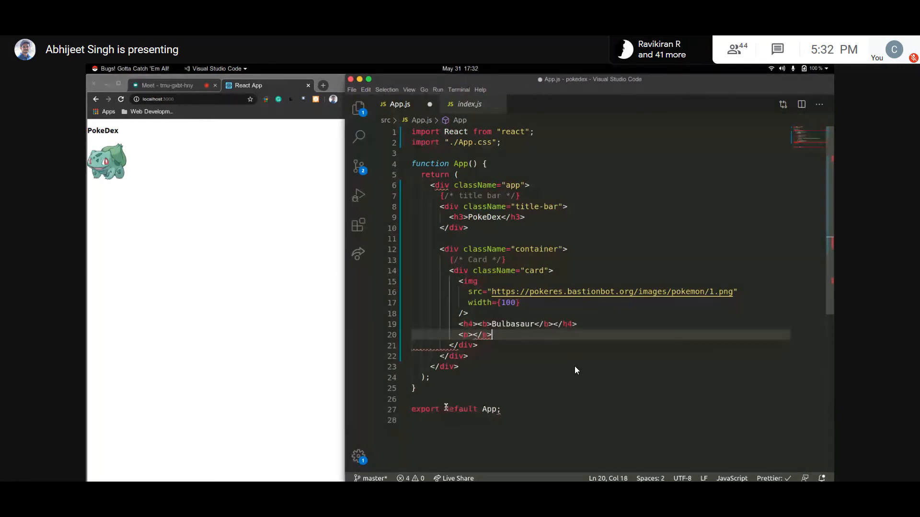
key("Left")
key("Left")
key("Left")
type("Id")
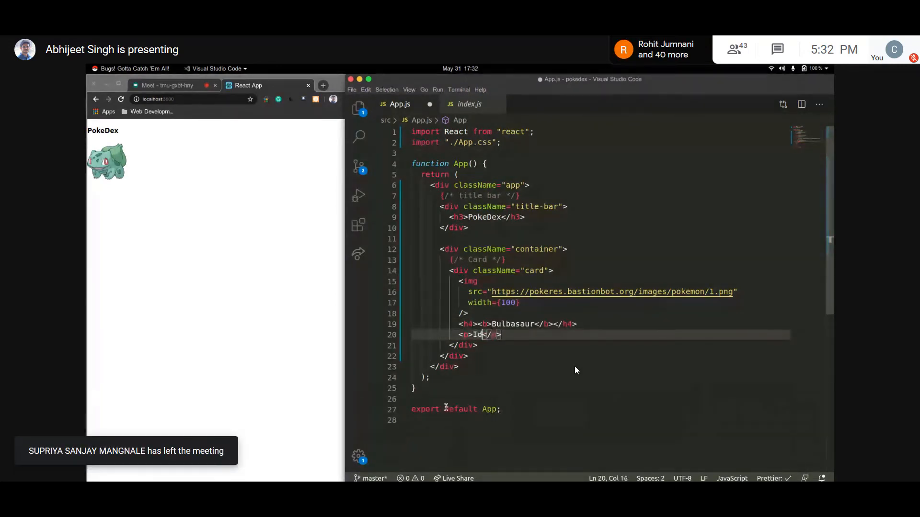
type(": 1")
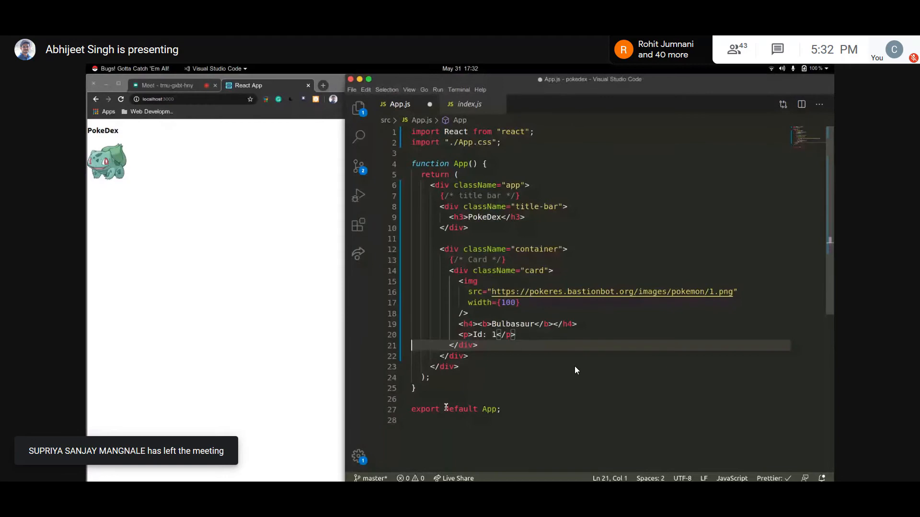
key("Left")
key("shift+Left")
key("shift+Left")
key("shift+Left")
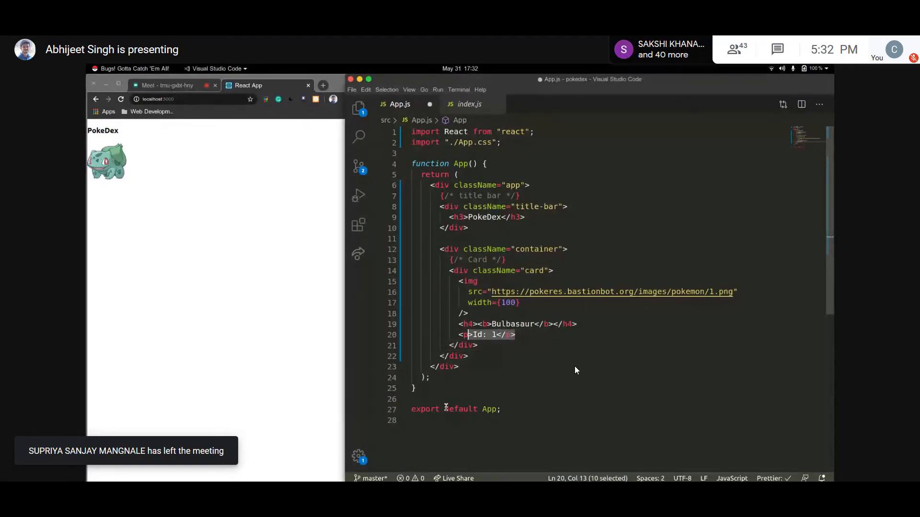
key("shift+alt+Down")
key("Left")
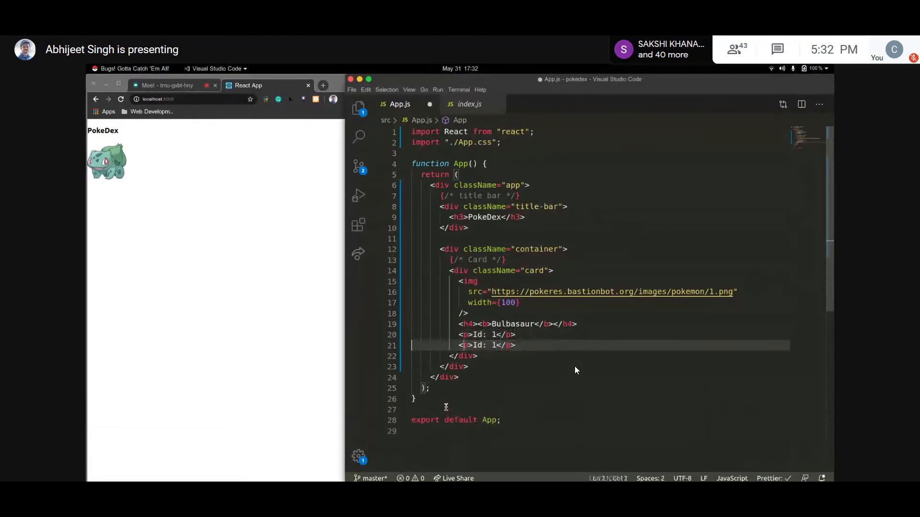
key("BackSpace")
key("BackSpace")
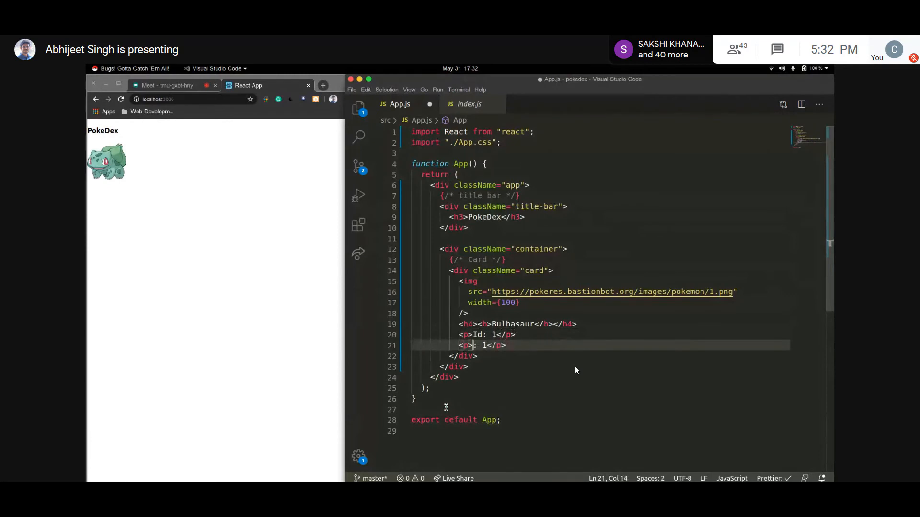
type("Types")
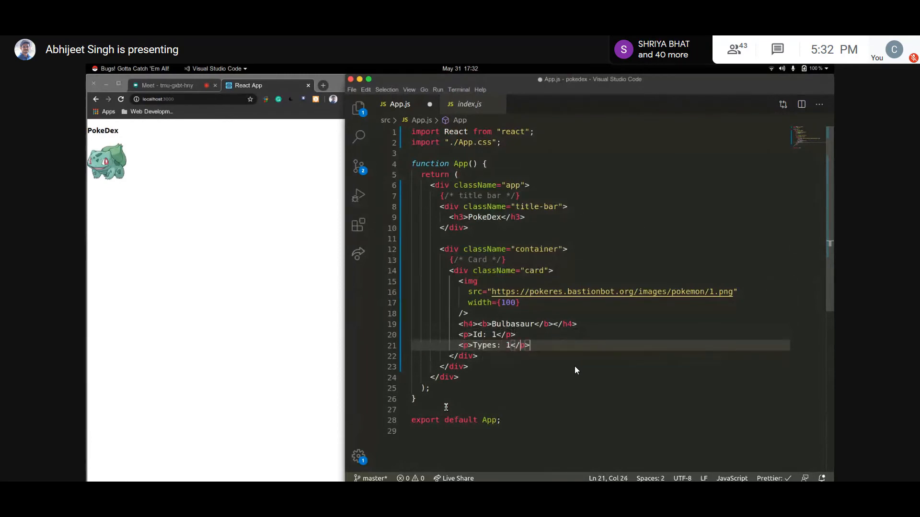
key("Right")
key("Right")
key("Right")
key("Left")
key("Left")
key("ctrl+s")
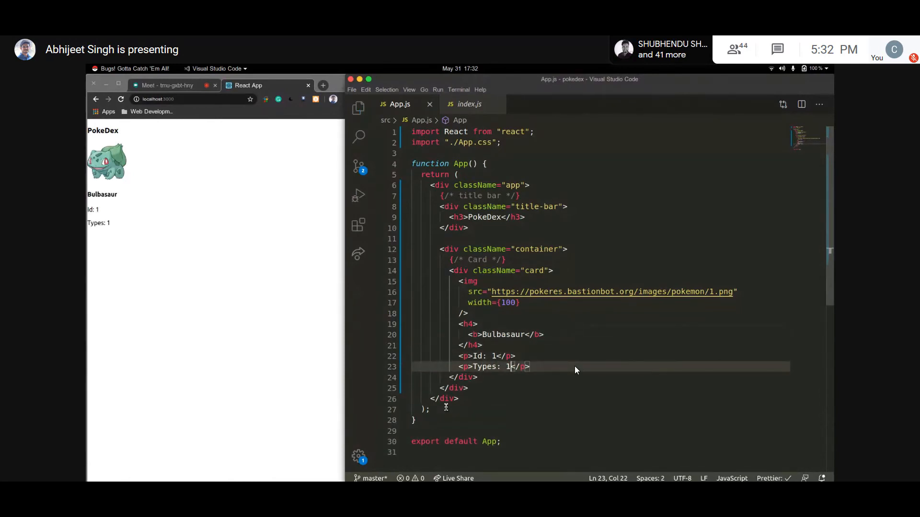
Step: Change the values to Id: 420 and Type: Fire, saving so the card preview updates
key("BackSpace")
type("Fire")
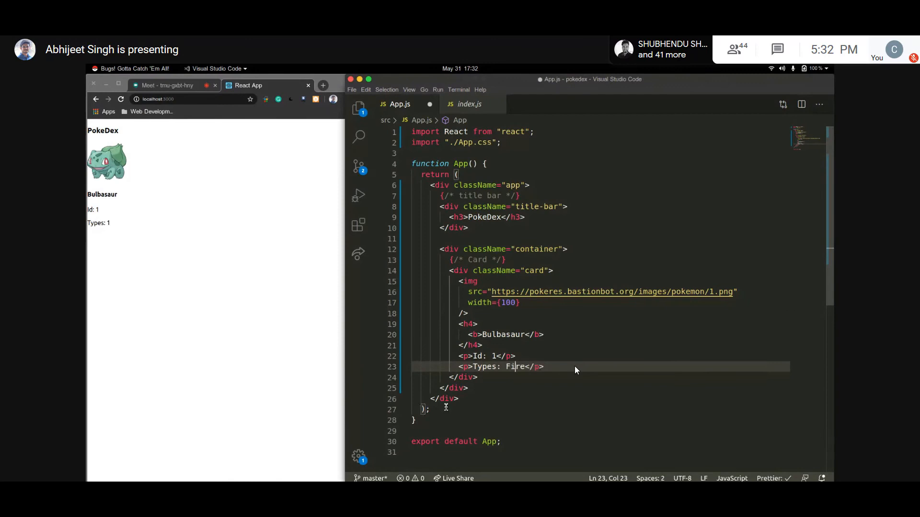
key("Up")
key("BackSpace")
type("420")
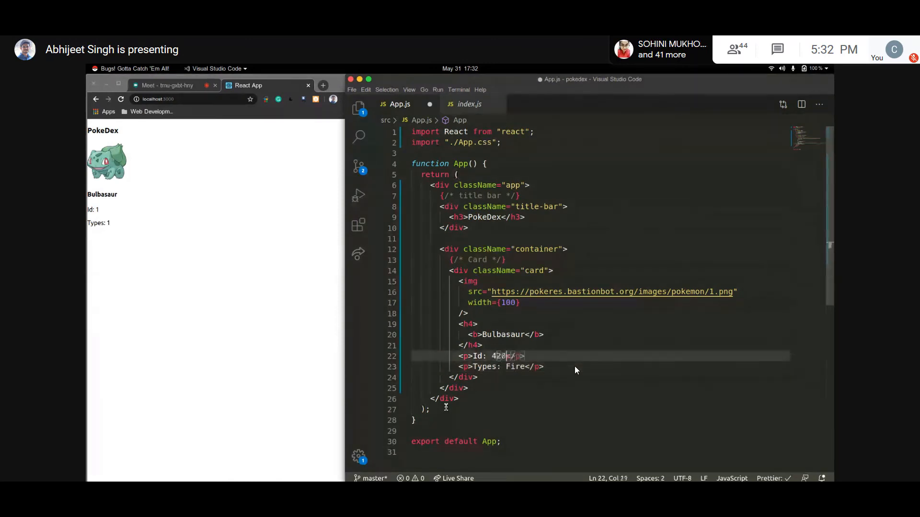
key("Down")
key("Down")
key("ctrl+s")
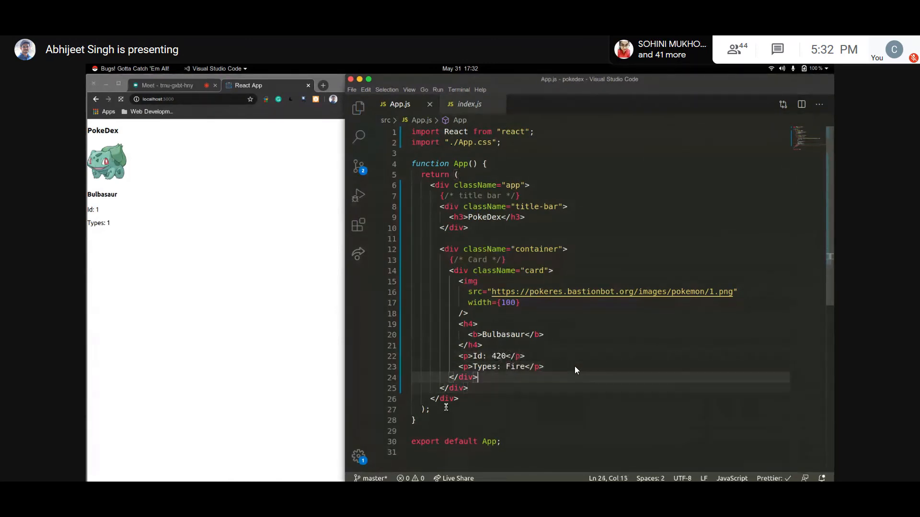
key("Up")
key("BackSpace")
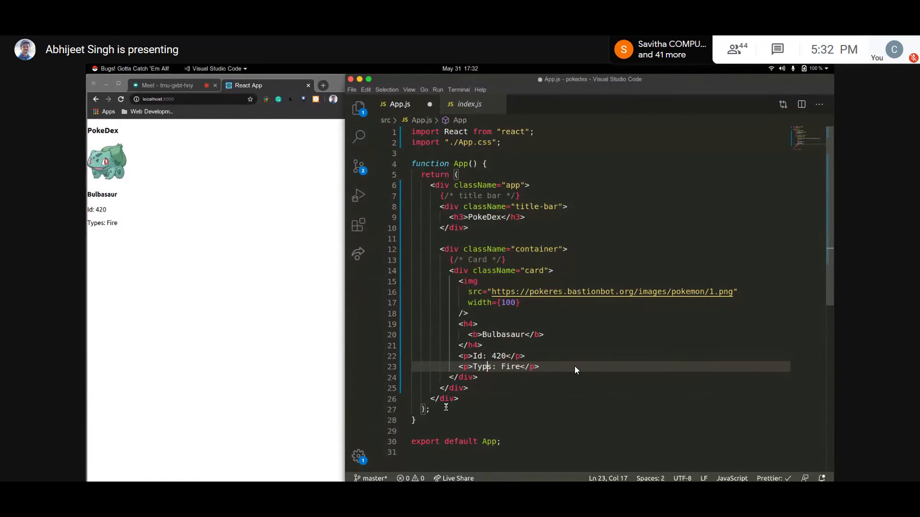
type("e")
key("ctrl+s")
key("Down")
key("Down")
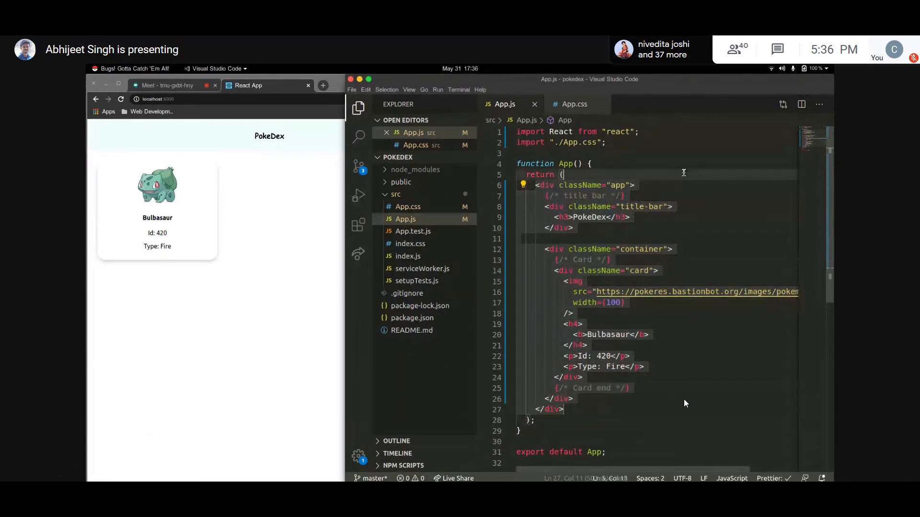
key("ctrl+Home")
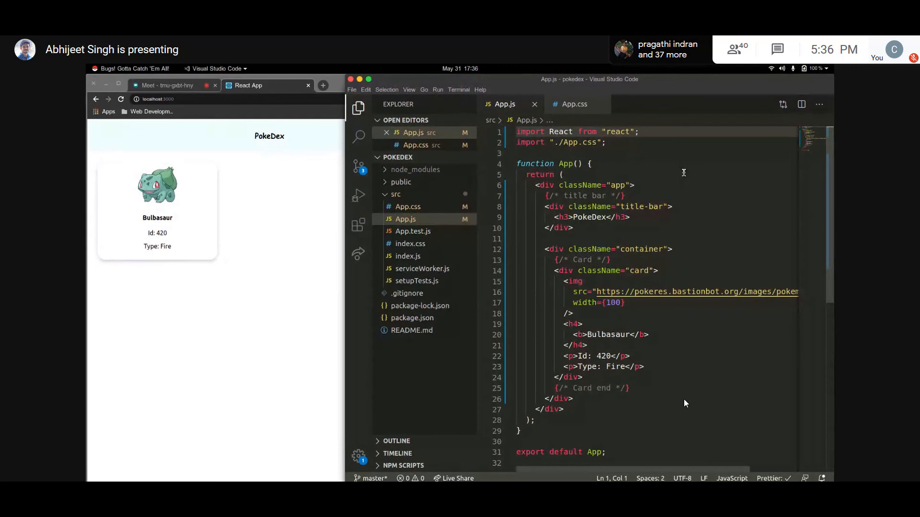
key("Down")
key("Down")
key("Down")
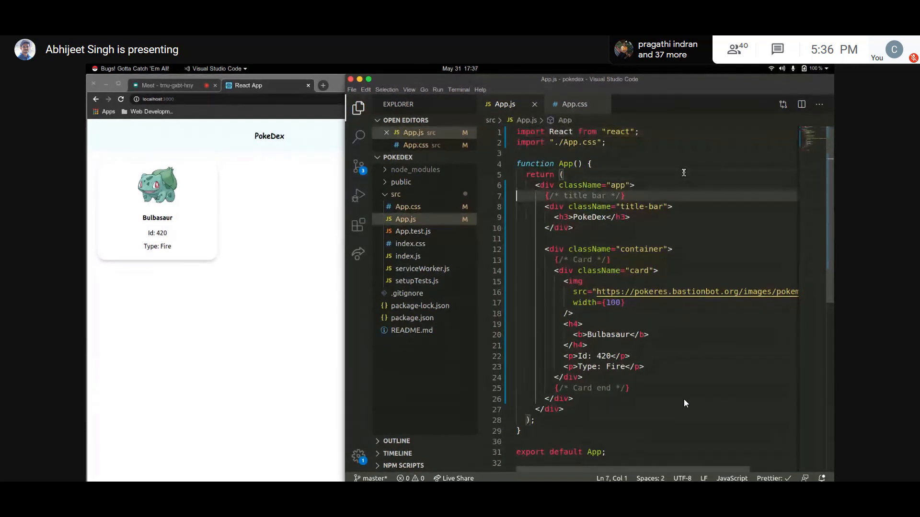
key("Down")
key("Right")
key("Right")
key("Right")
key("Right")
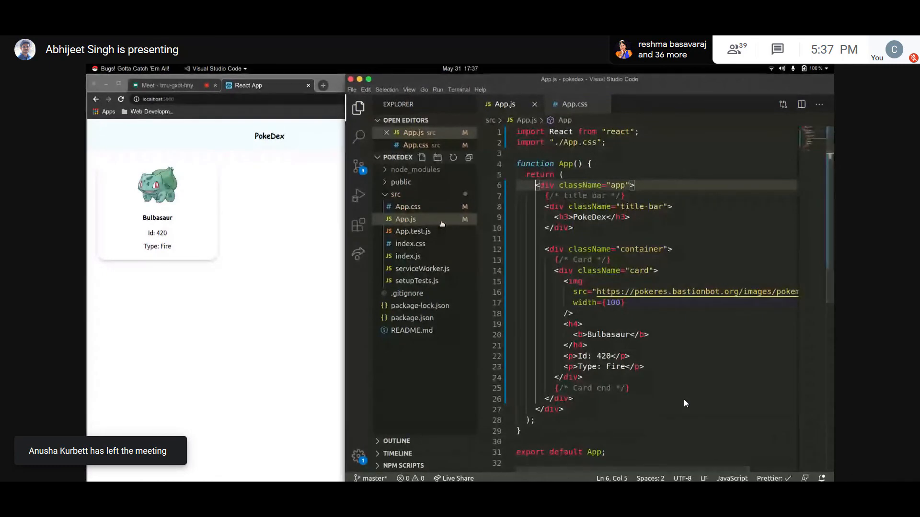
key("Down")
key("Down")
key("Down")
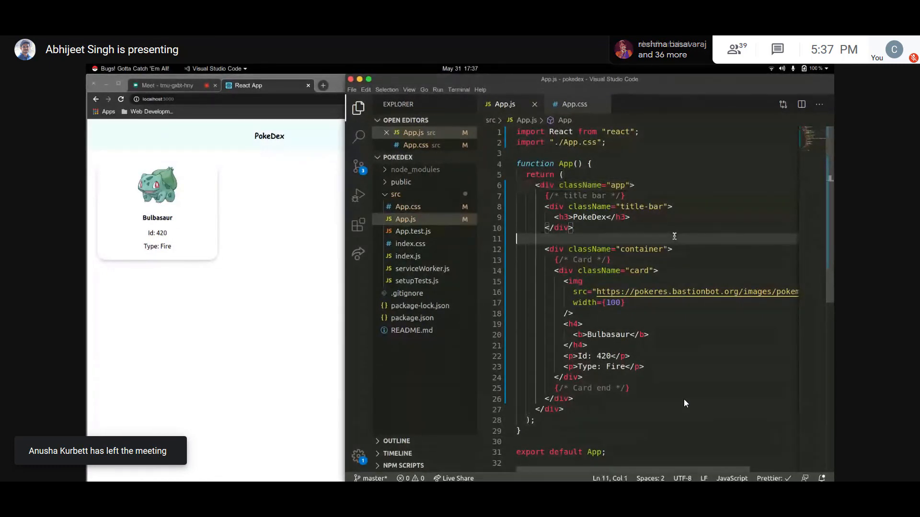
key("Down")
key("Down")
key("Down")
key("Down")
key("Home")
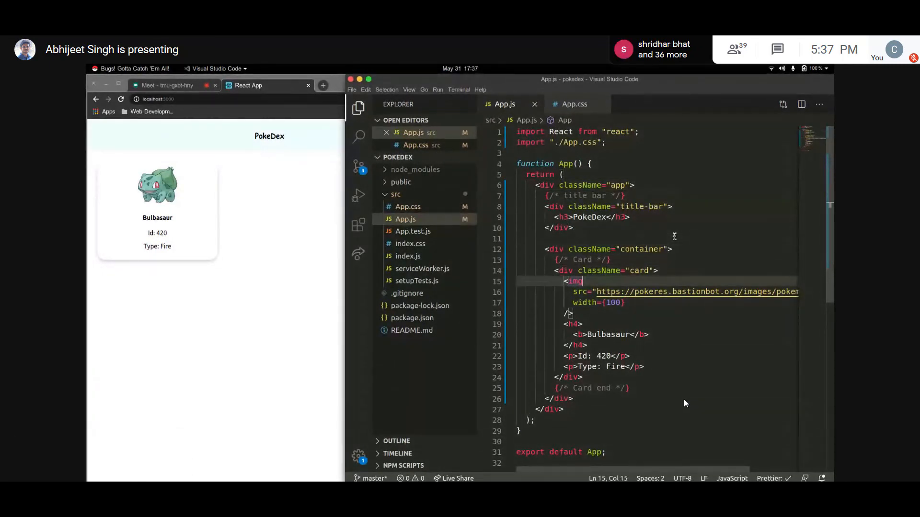
key("Up")
key("End")
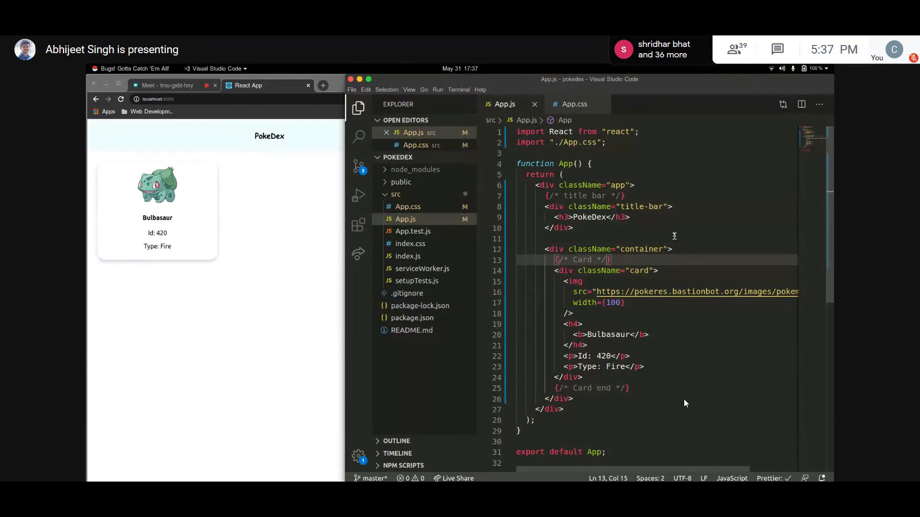